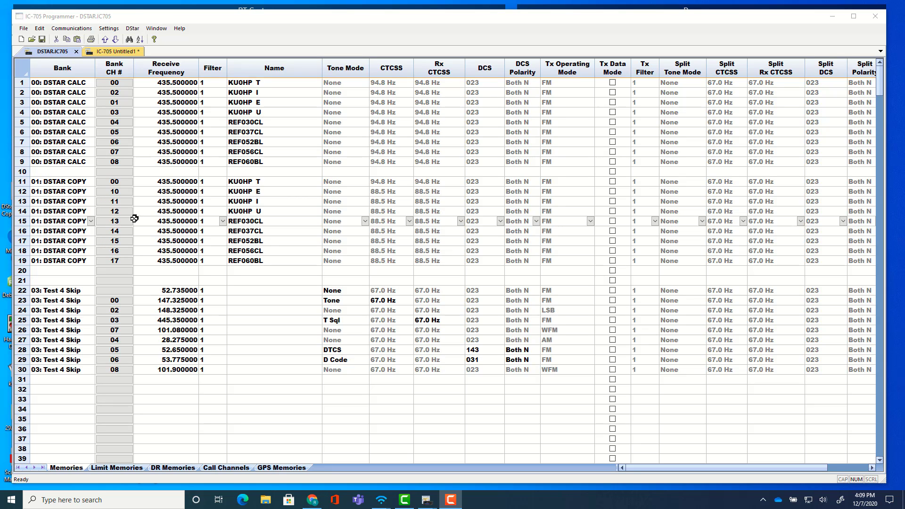
# Step: Move the REF060BL memory from row 19 up to row 12, directly below the first DSTAR COPY channel
pyautogui.click(22, 261)
pyautogui.click(22, 261)
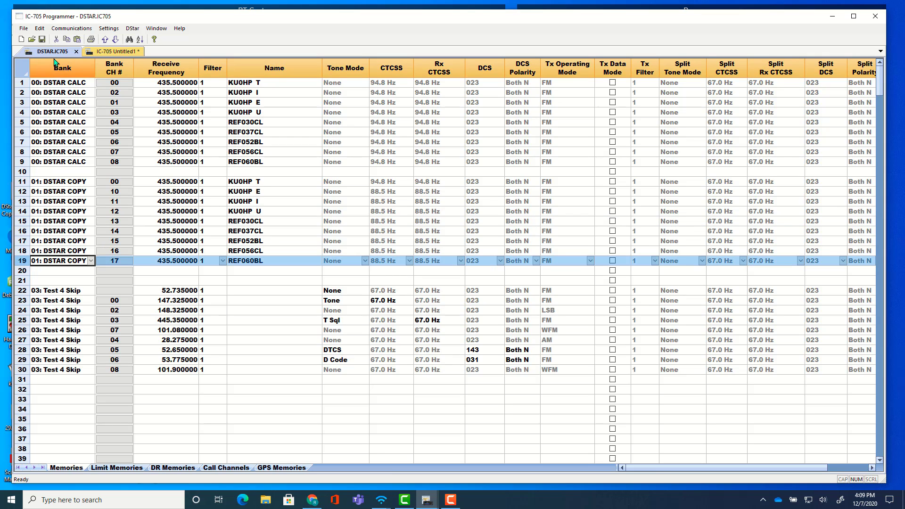
pyautogui.click(107, 42)
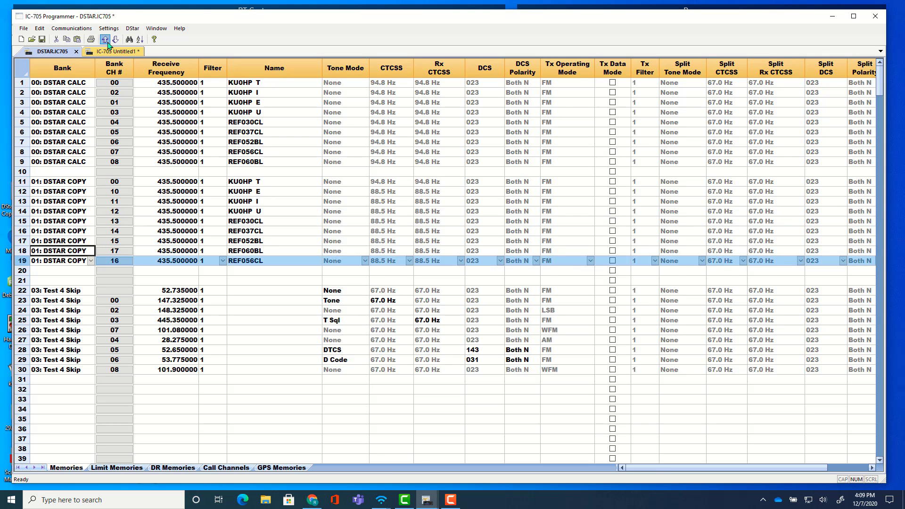
pyautogui.click(105, 40)
pyautogui.click(104, 39)
pyautogui.click(104, 39)
pyautogui.click(105, 40)
pyautogui.click(104, 40)
pyautogui.click(105, 39)
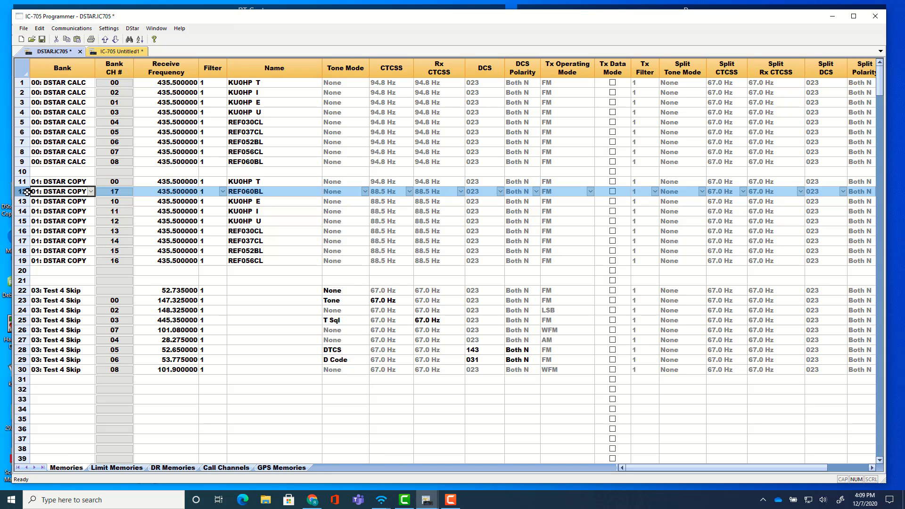
# Step: Open the channel order of bank 01: DSTAR COPY for adjustment and move REF060BL up to bank channel 1
pyautogui.click(291, 183)
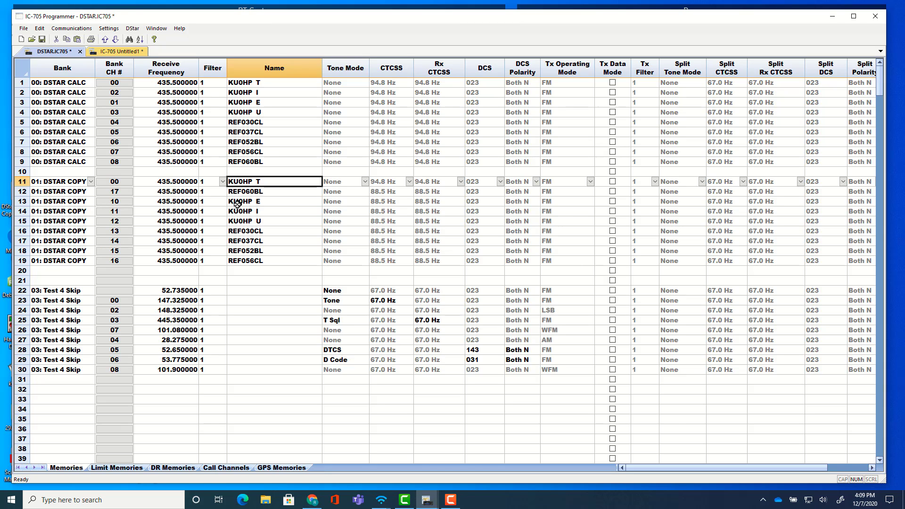
pyautogui.doubleClick(121, 184)
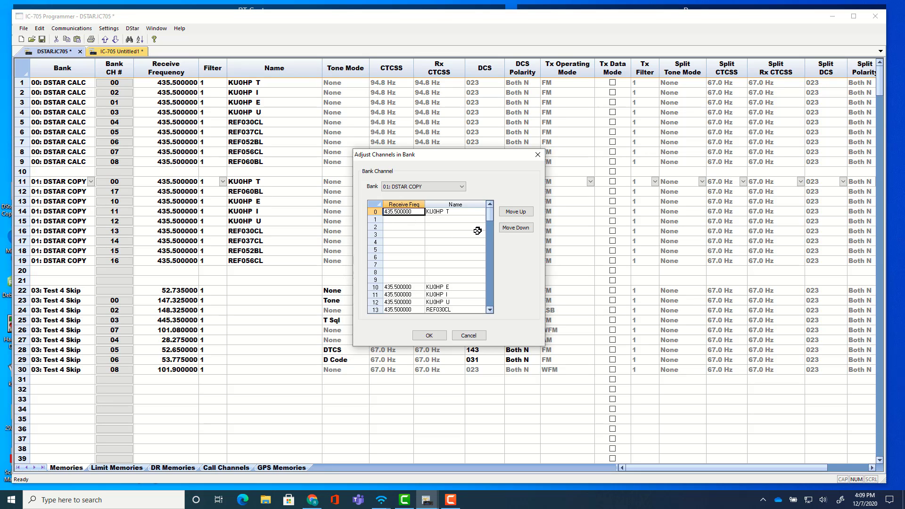
pyautogui.scroll(-2, 376, 308)
pyautogui.click(390, 296)
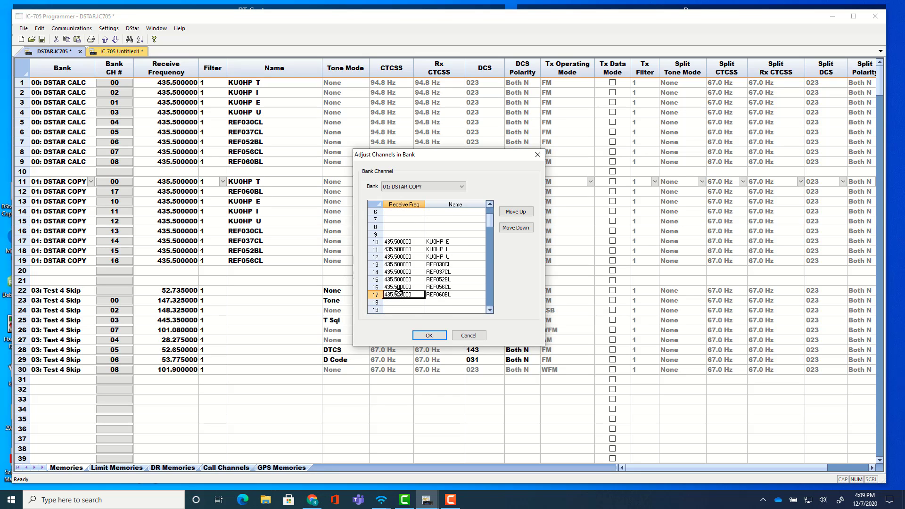
pyautogui.click(516, 213)
pyautogui.click(515, 212)
pyautogui.doubleClick(515, 212)
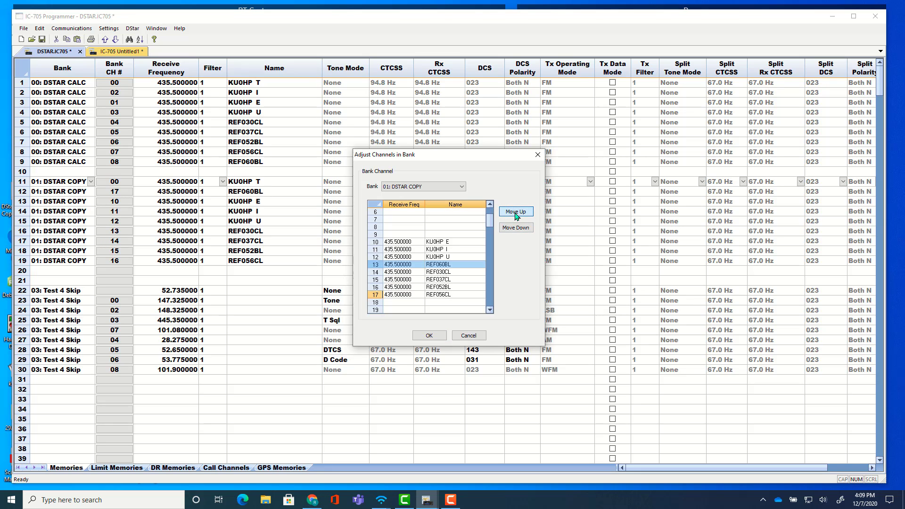
pyautogui.doubleClick(516, 212)
pyautogui.doubleClick(516, 212)
pyautogui.tripleClick(515, 212)
pyautogui.doubleClick(516, 213)
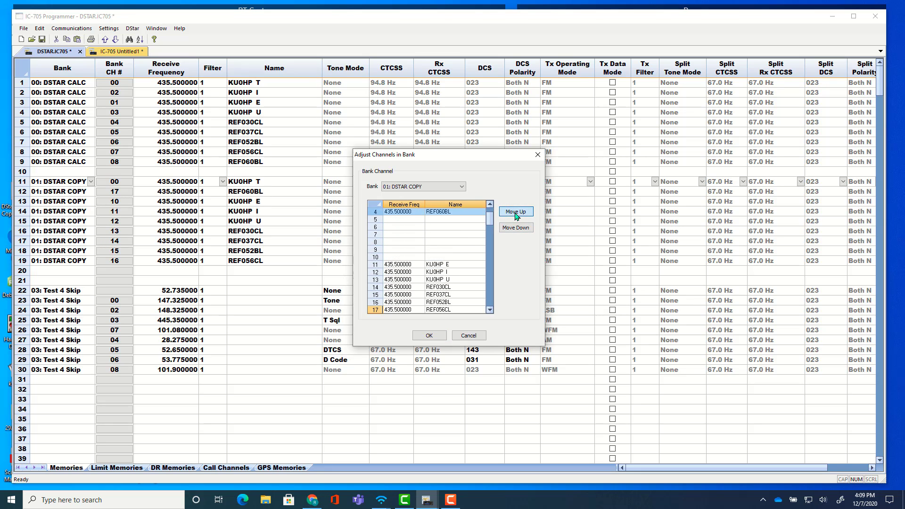
pyautogui.click(516, 213)
pyautogui.doubleClick(516, 213)
pyautogui.click(516, 213)
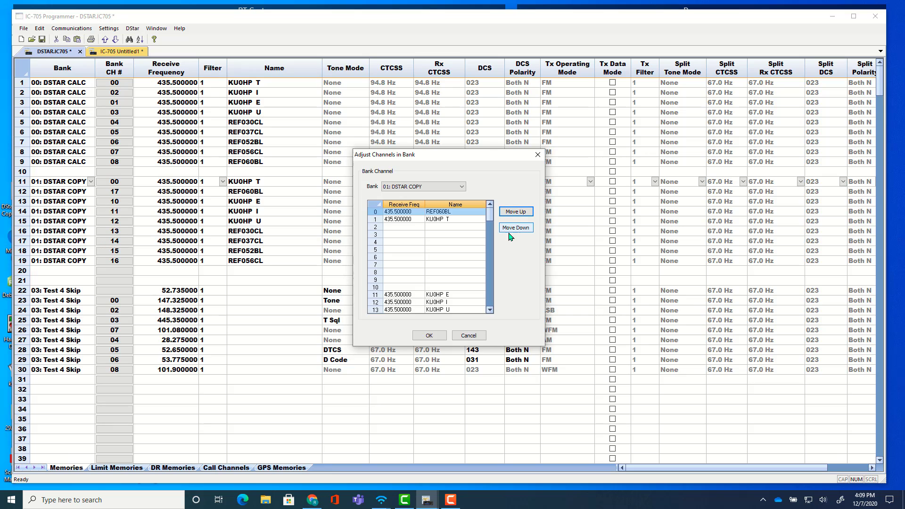
pyautogui.click(510, 229)
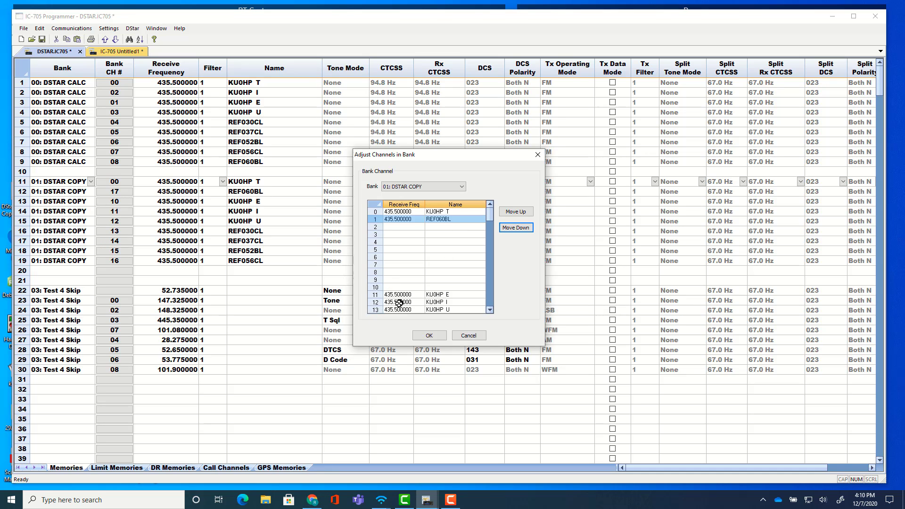
# Step: Move the block of bank channels 11 to 17 up to channels 2 to 8 and apply the new order
pyautogui.scroll(-1, 411, 295)
pyautogui.scroll(-1, 410, 295)
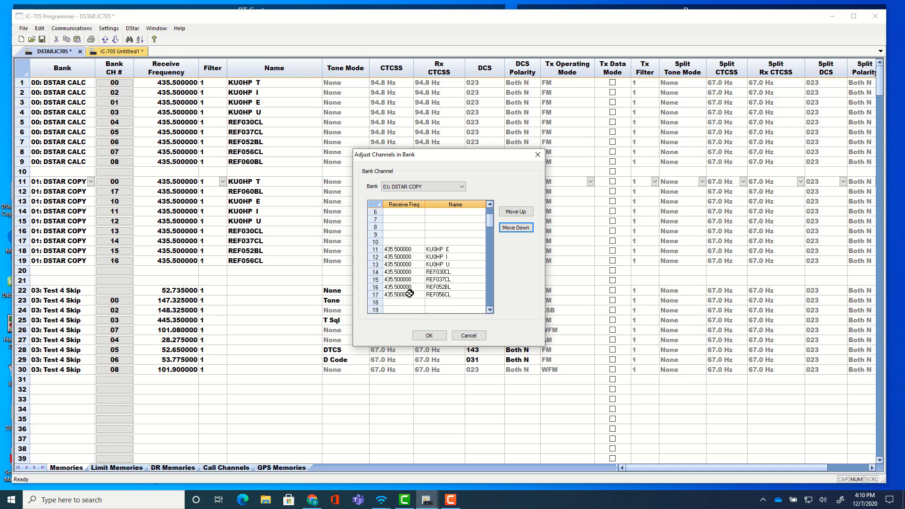
pyautogui.click(378, 249)
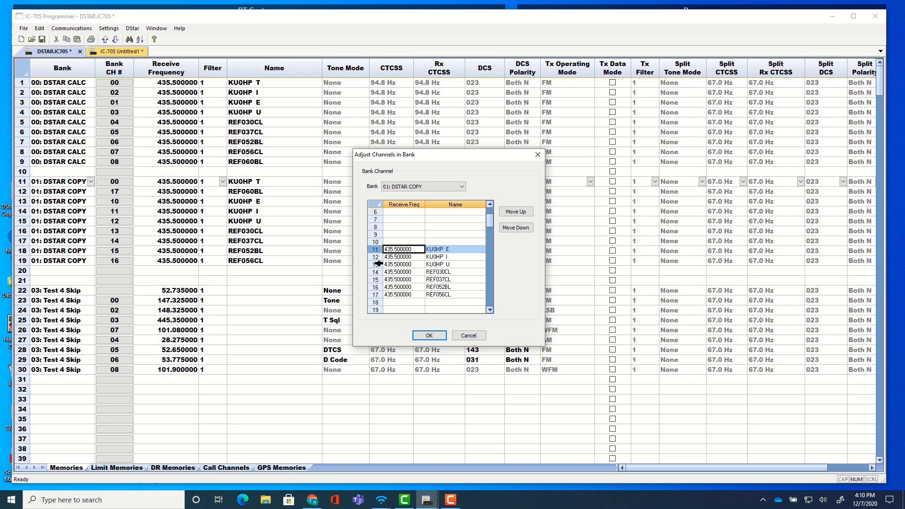
pyautogui.keyDown('shift'); pyautogui.click(376, 295); pyautogui.keyUp('shift')
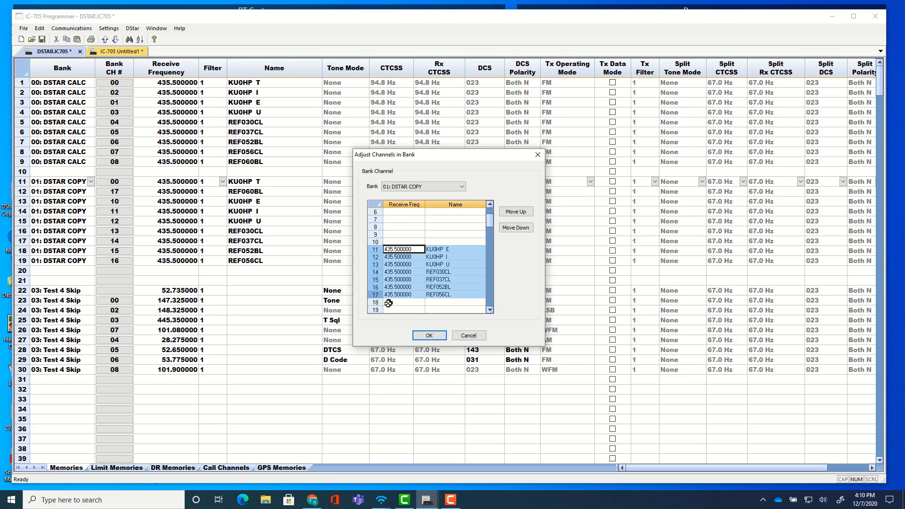
pyautogui.click(515, 211)
pyautogui.click(516, 212)
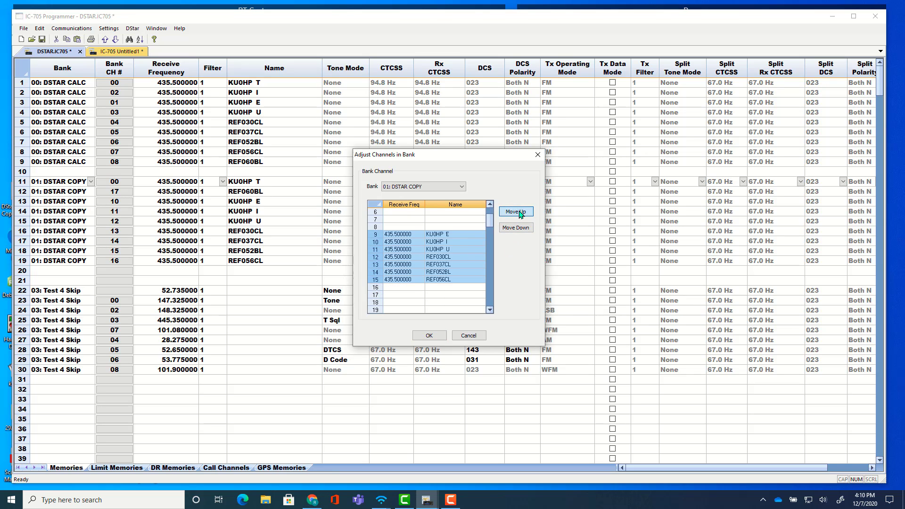
pyautogui.click(516, 212)
pyautogui.click(515, 211)
pyautogui.click(515, 212)
pyautogui.click(489, 204)
pyautogui.click(489, 204)
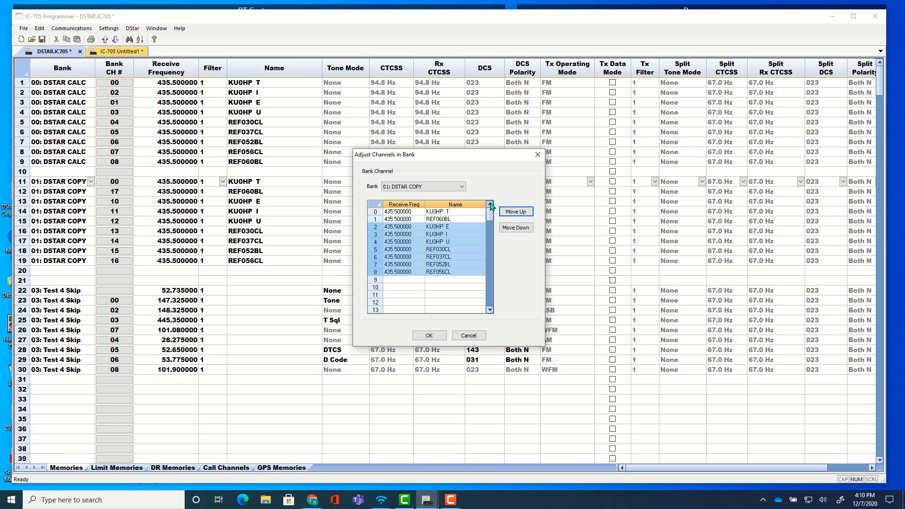
pyautogui.click(429, 336)
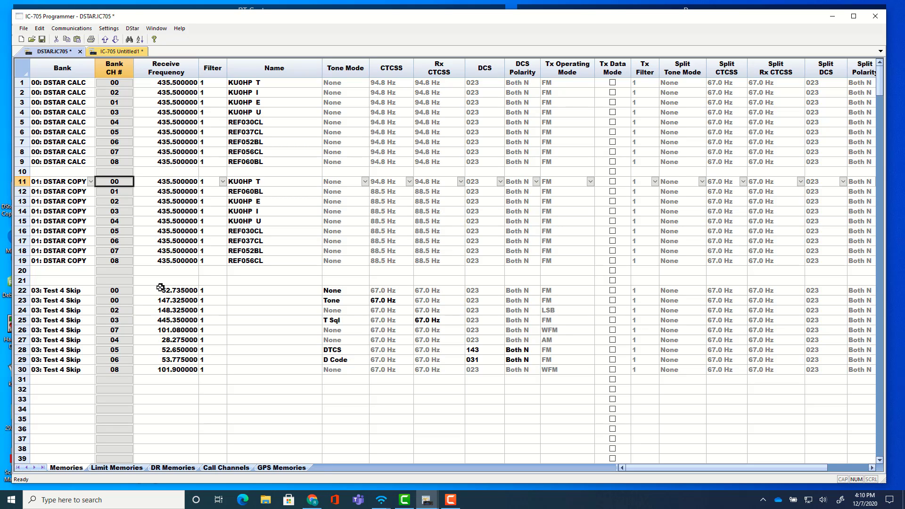
# Step: Insert a blank channel at row 25, above the 445.350000 memory in the Test 4 Skip bank
pyautogui.click(25, 320)
pyautogui.rightClick(24, 320)
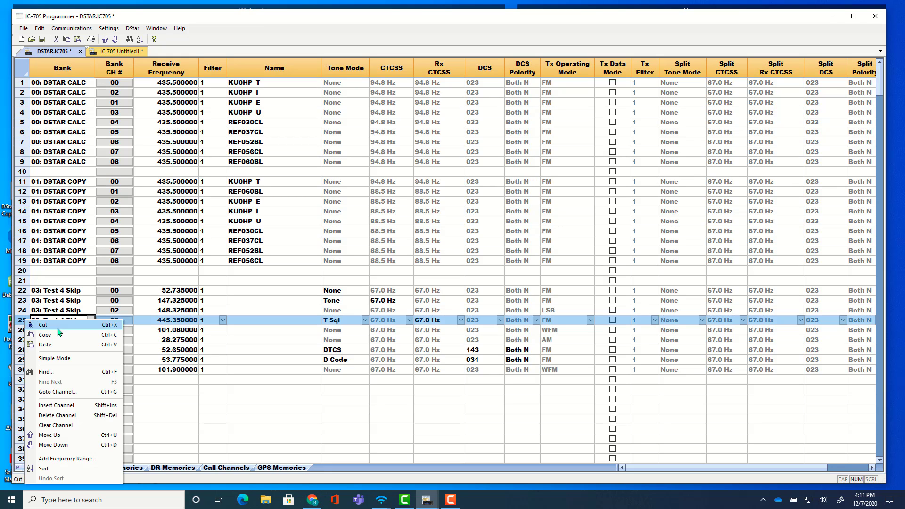
pyautogui.click(56, 405)
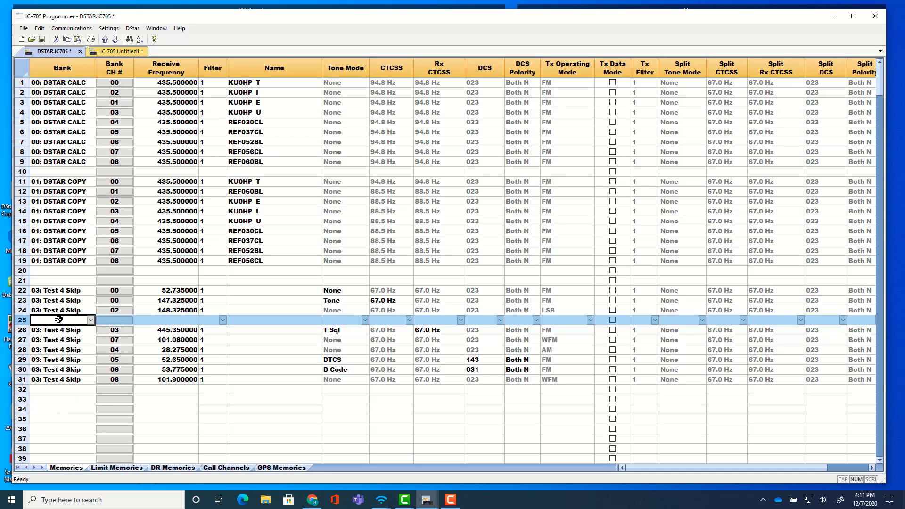
# Step: Set the new row 25 channel's receive frequency to 52.898000 and assign it to bank 03: Test 4 Skip
pyautogui.click(91, 320)
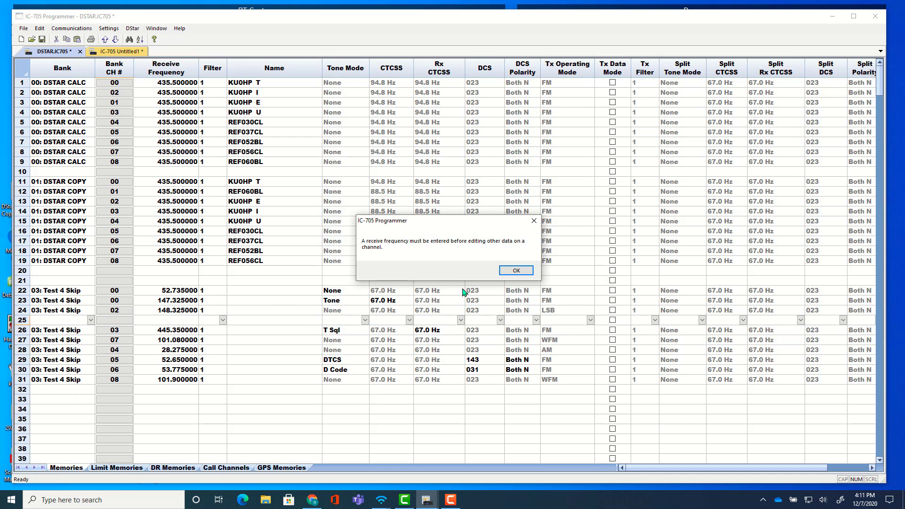
pyautogui.press('Return')
pyautogui.click(183, 321)
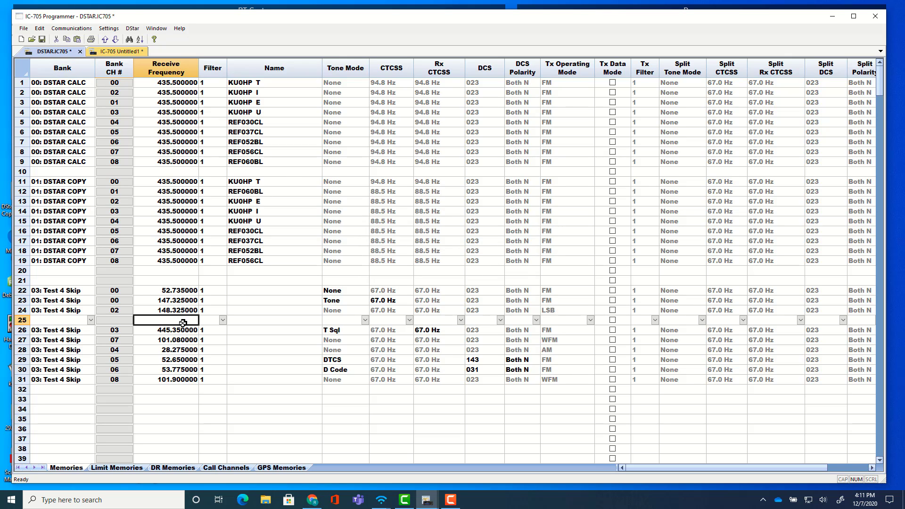
pyautogui.write('52')
pyautogui.press('Return')
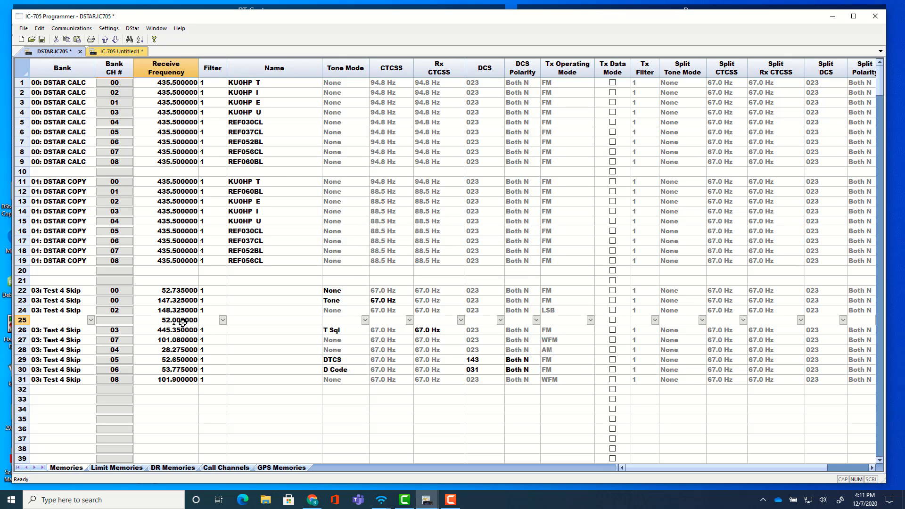
pyautogui.click(91, 320)
pyautogui.click(91, 320)
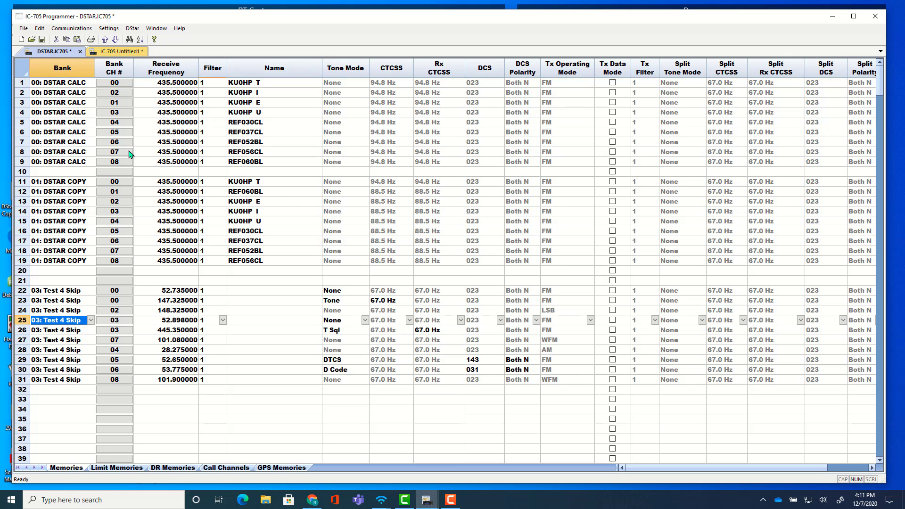
# Step: Save the DSTAR.IC705 file and send its data to the radio
pyautogui.click(42, 39)
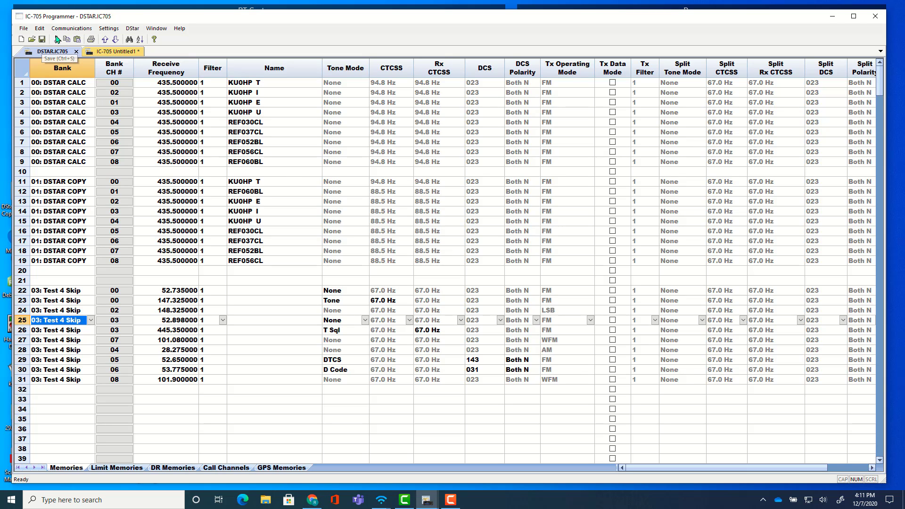
pyautogui.click(87, 31)
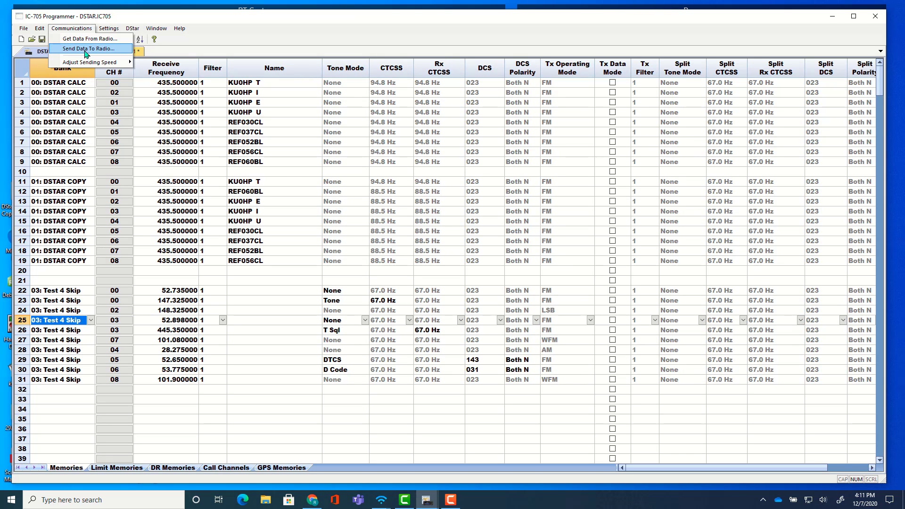
pyautogui.click(86, 49)
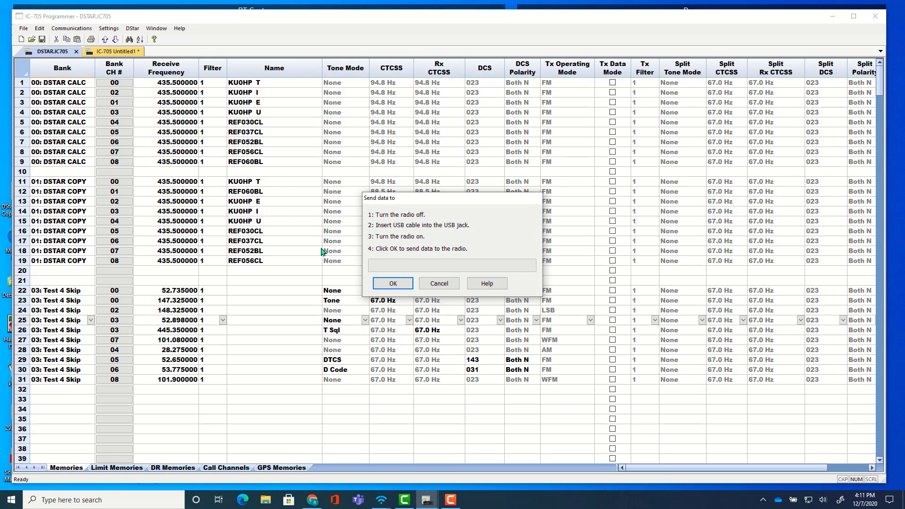
pyautogui.click(386, 284)
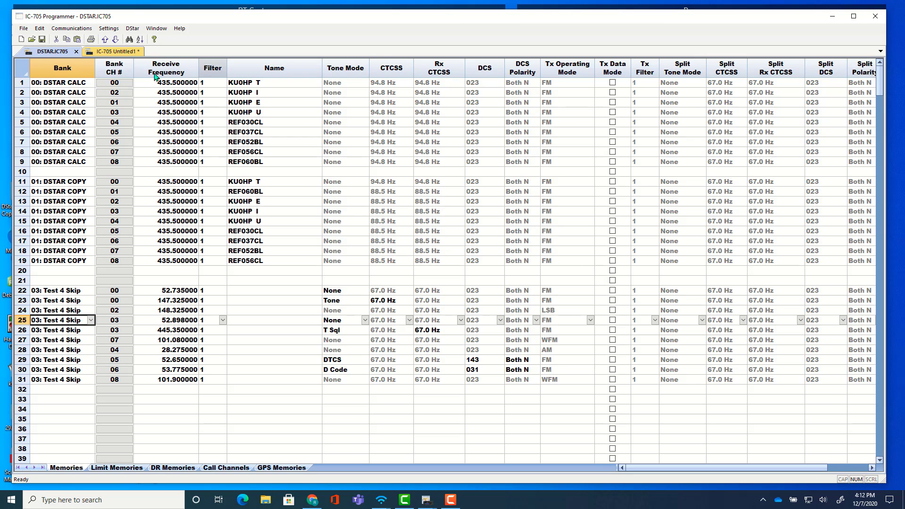
# Step: Switch to the IC-705 Untitled1 file and overwrite it with the data read from the radio
pyautogui.click(106, 52)
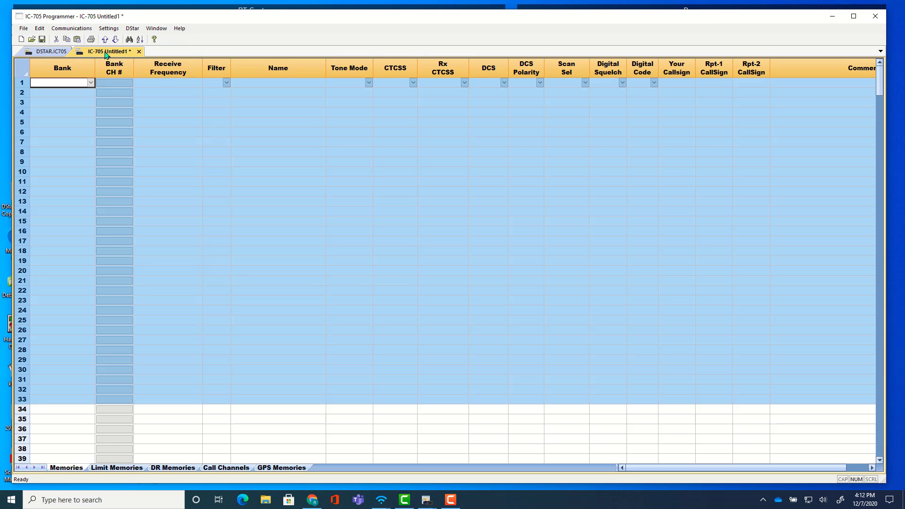
pyautogui.click(66, 82)
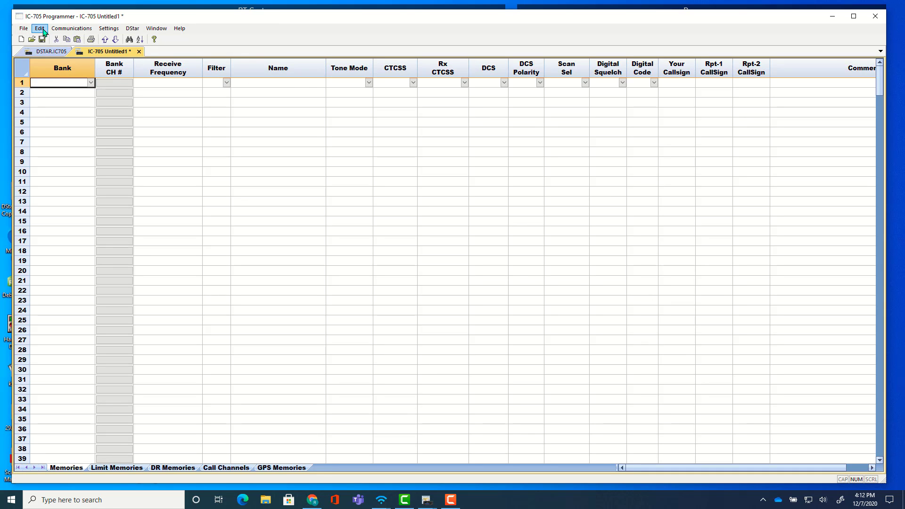
pyautogui.click(59, 30)
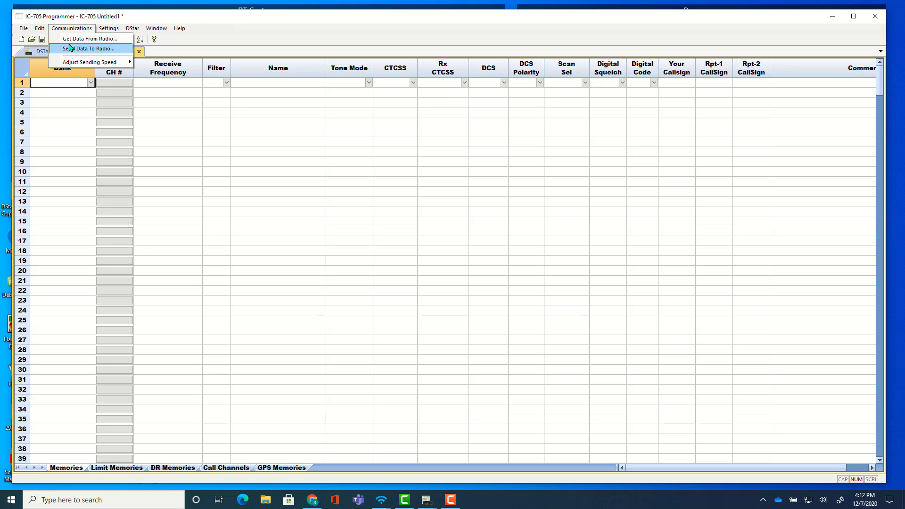
pyautogui.click(71, 39)
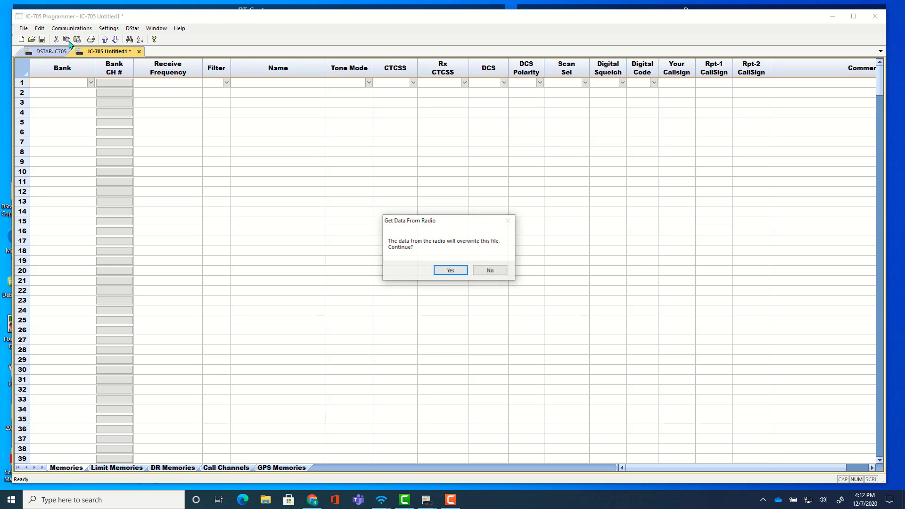
pyautogui.click(454, 272)
pyautogui.click(385, 285)
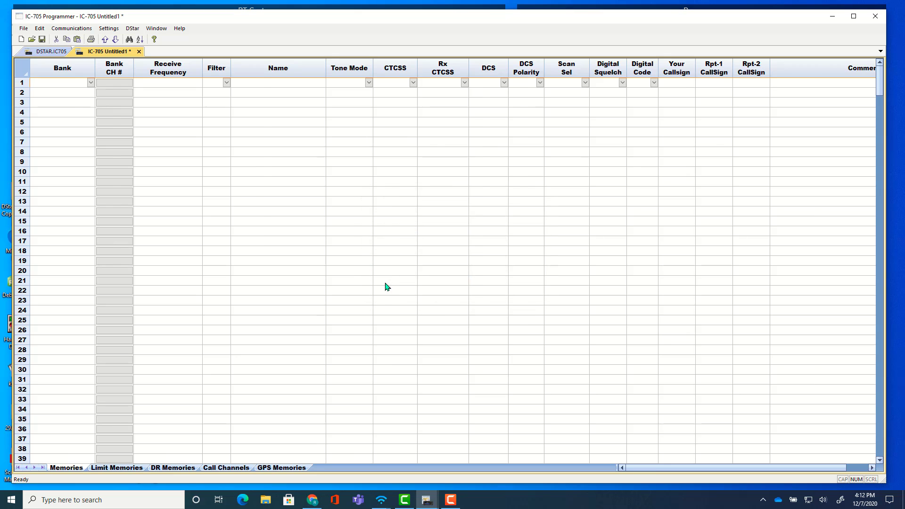
# Step: Insert a blank channel at row 10 to separate the DSTAR CALC and DSTAR COPY banks
pyautogui.click(20, 171)
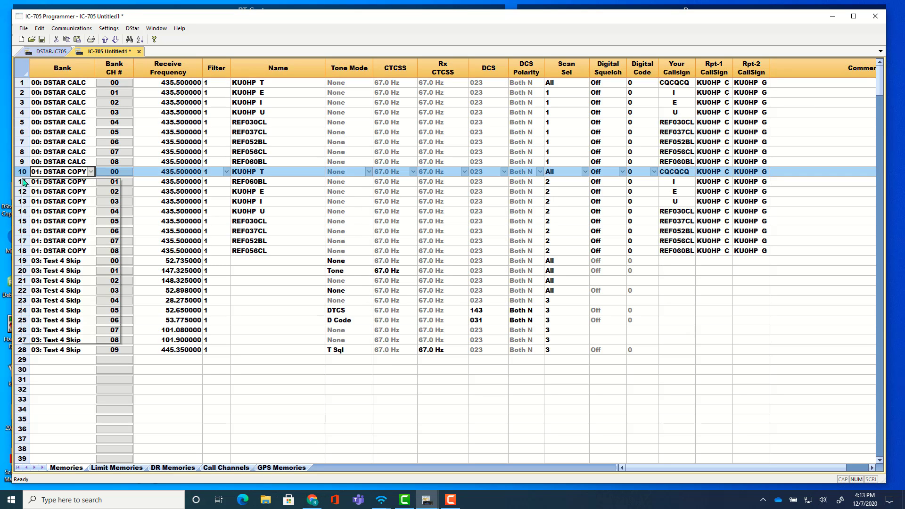
pyautogui.rightClick(22, 173)
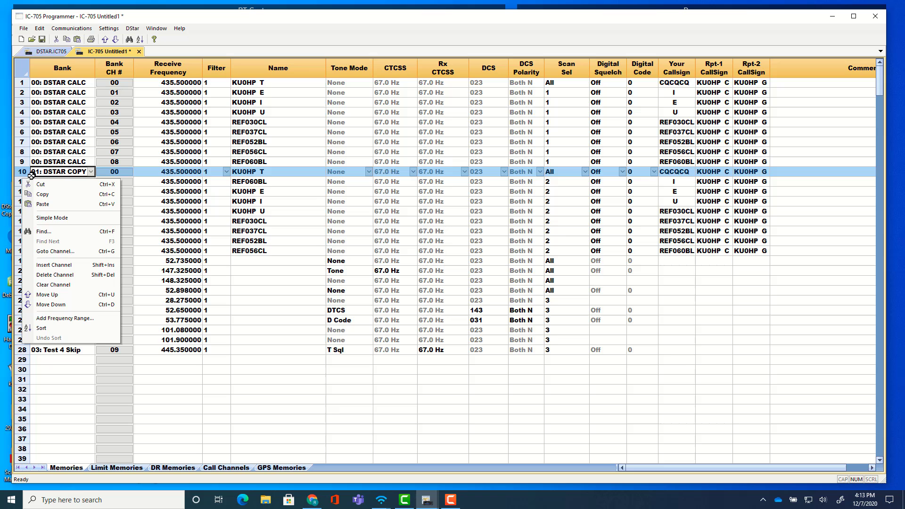
pyautogui.click(60, 266)
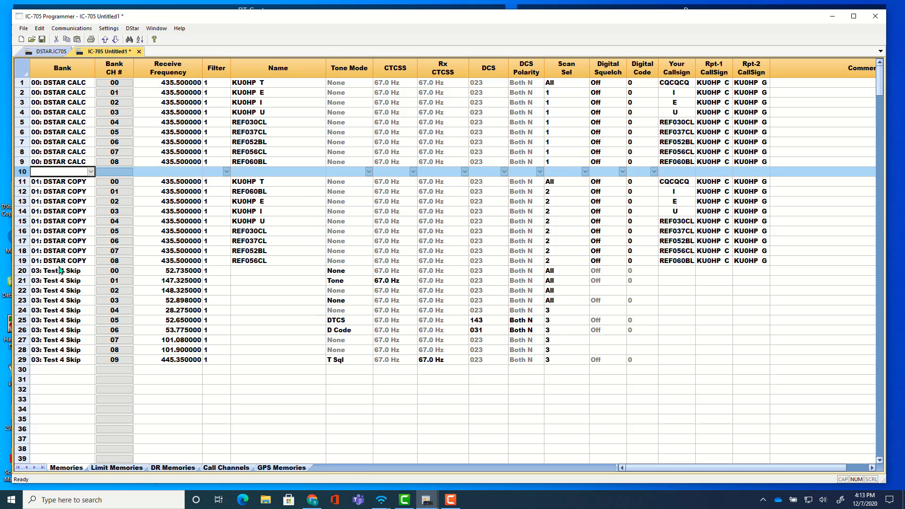
# Step: Insert a blank channel at row 20 to separate the DSTAR COPY and Test 4 Skip banks
pyautogui.click(19, 270)
pyautogui.rightClick(18, 271)
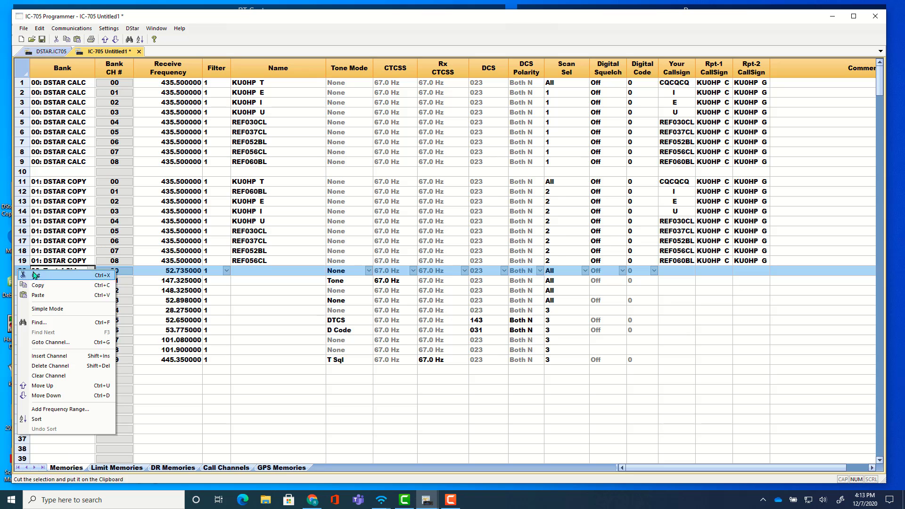
pyautogui.click(54, 356)
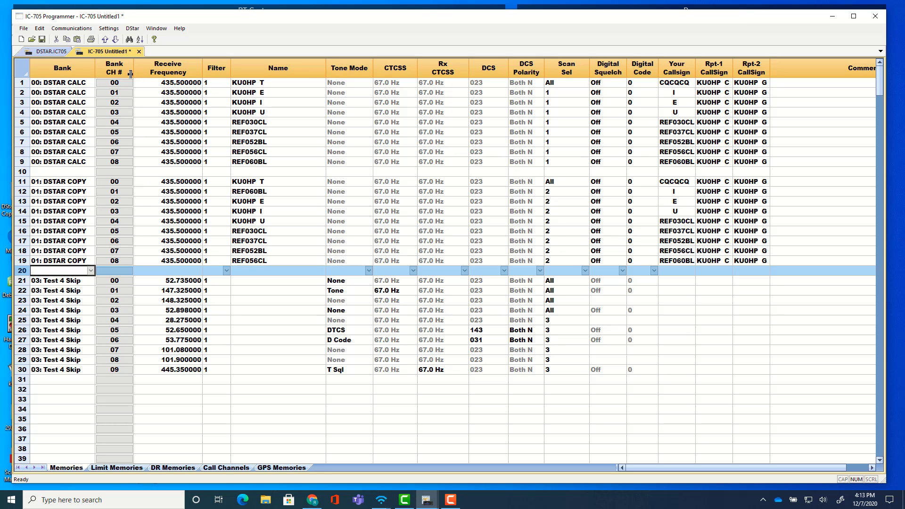
# Step: Place the two files side by side in a new vertical tab group and widen the Untitled1 pane
pyautogui.click(116, 30)
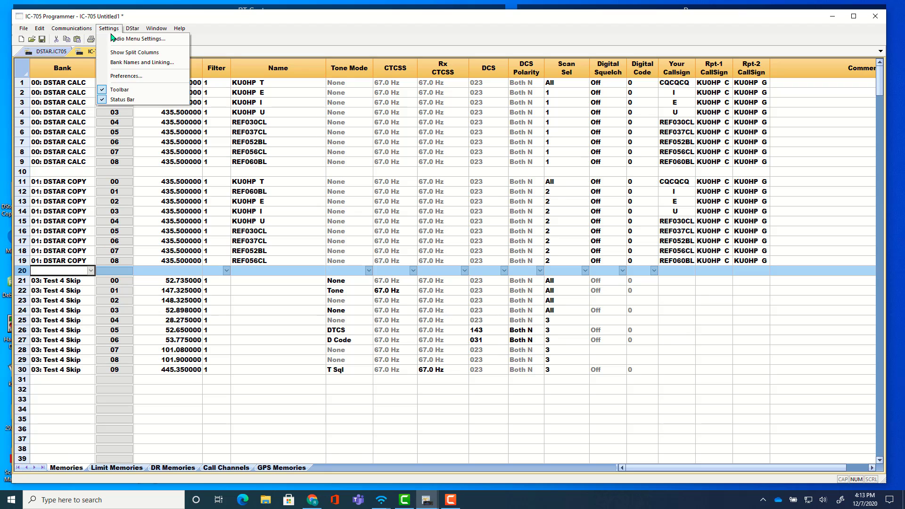
pyautogui.moveTo(170, 28)
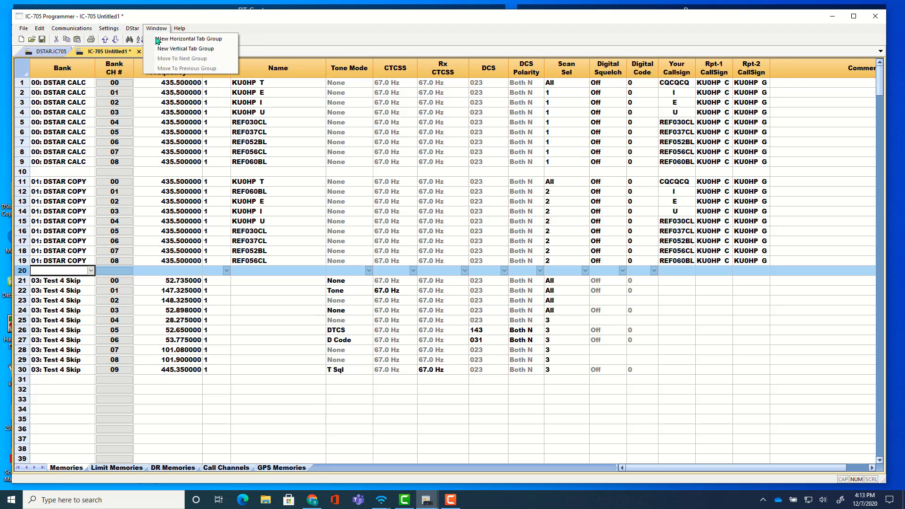
pyautogui.click(174, 50)
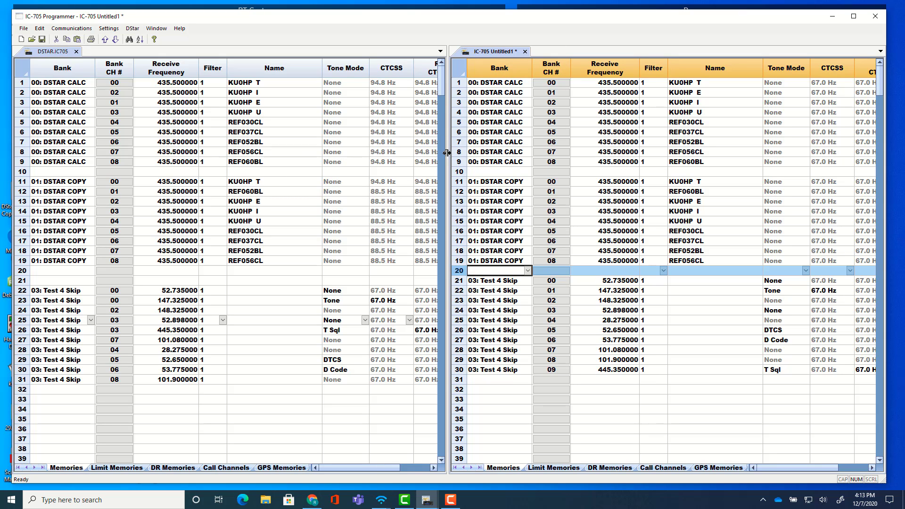
pyautogui.moveTo(446, 152); pyautogui.dragTo(297, 161)
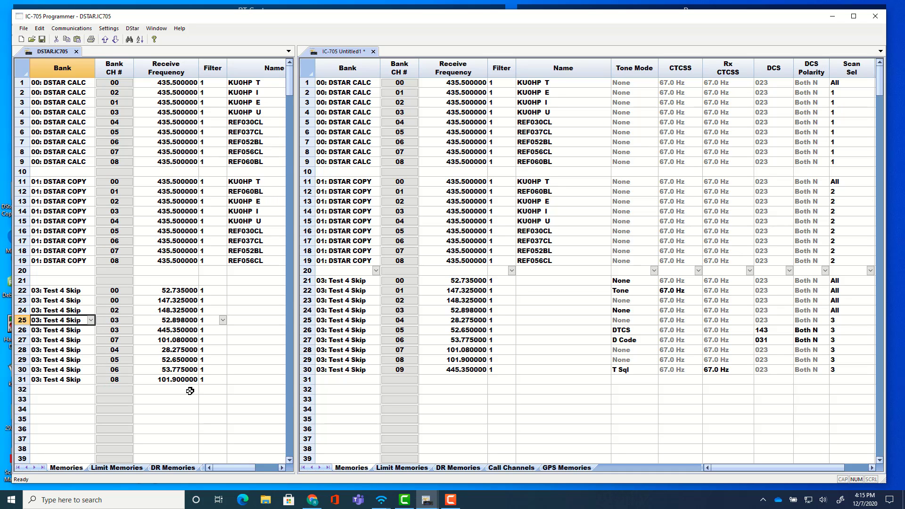
# Step: In DSTAR.IC705, move the 445.350000 channel up to position 4 in bank 03: Test 4 Skip and apply the new order
pyautogui.doubleClick(121, 334)
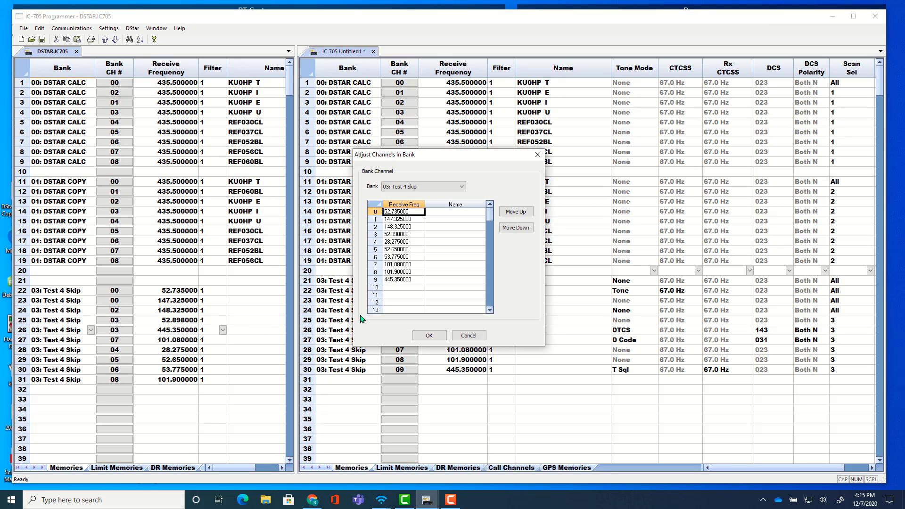
pyautogui.click(401, 280)
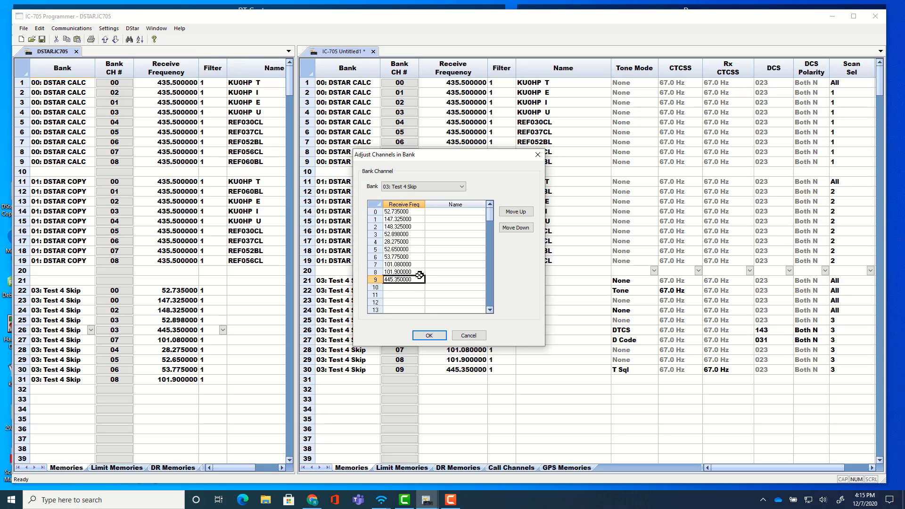
pyautogui.click(519, 212)
pyautogui.click(519, 212)
pyautogui.click(519, 212)
pyautogui.click(518, 212)
pyautogui.click(518, 212)
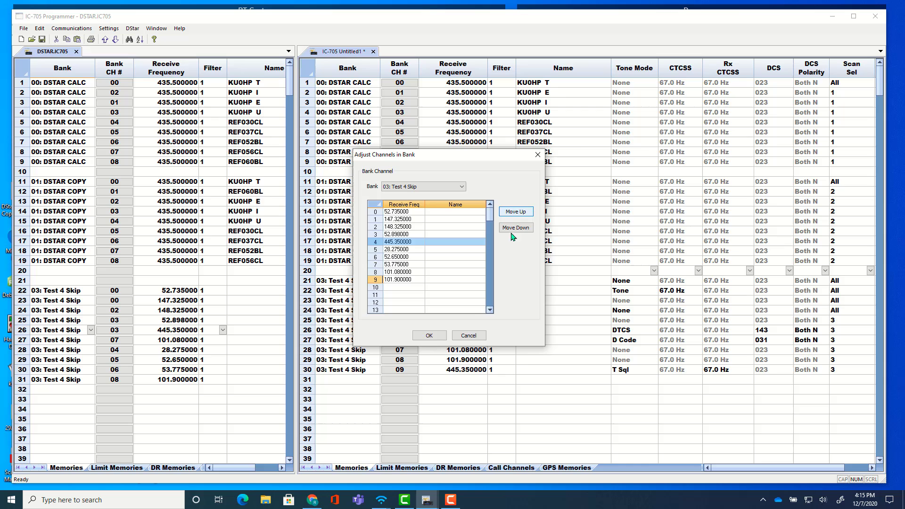
pyautogui.click(428, 335)
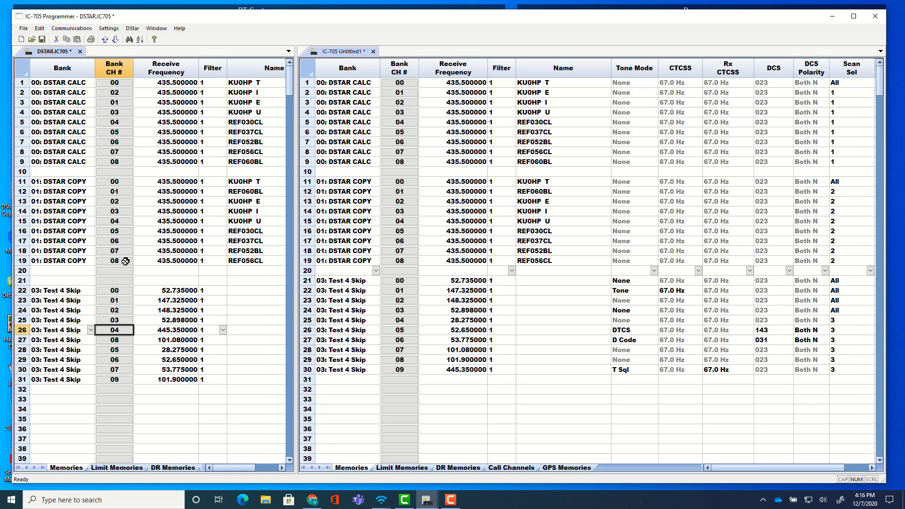
pyautogui.click(742, 469)
pyautogui.moveTo(742, 470); pyautogui.dragTo(714, 473)
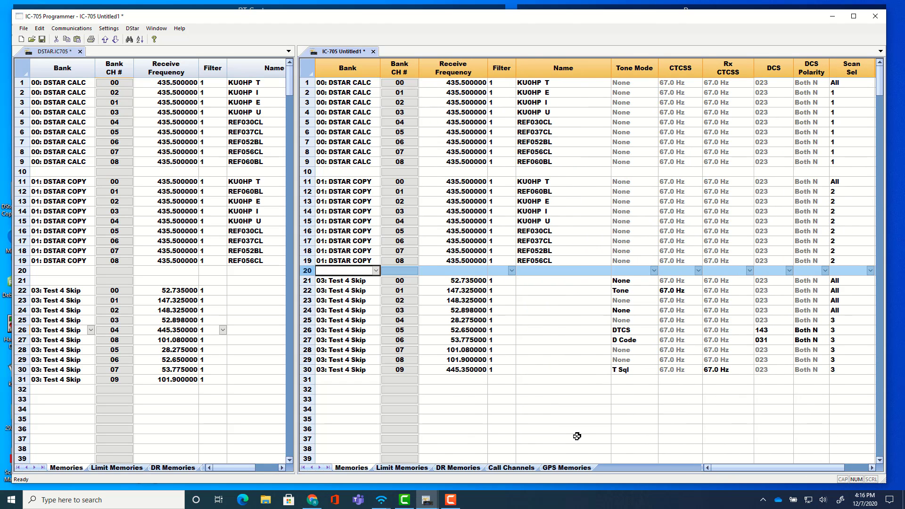